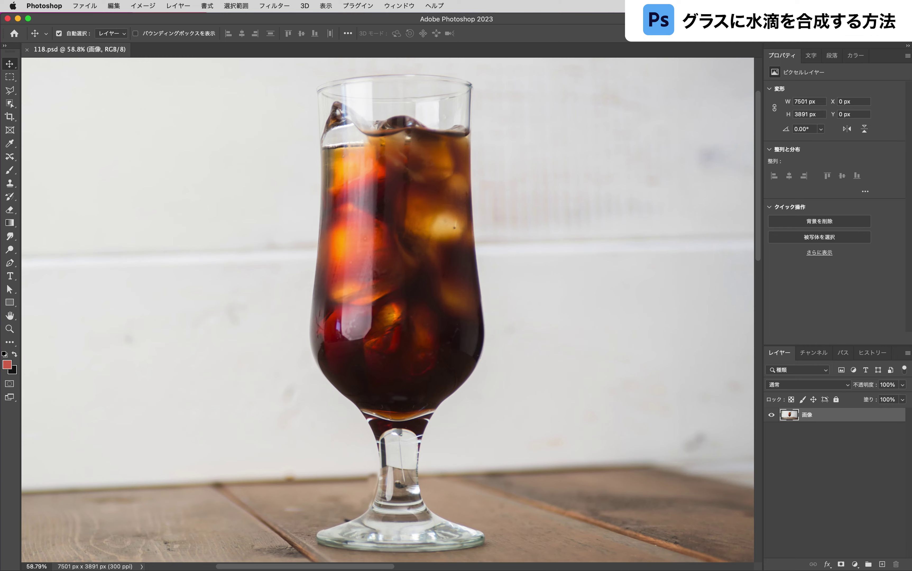
Duplicate the 画像 photo layer and rename the copy 切り抜き
click(835, 416)
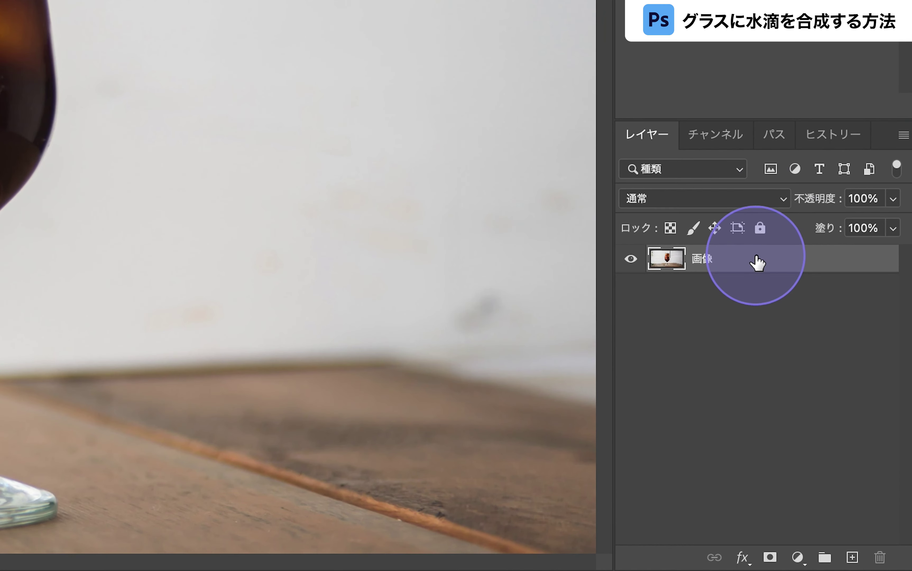
key(ctrl+j)
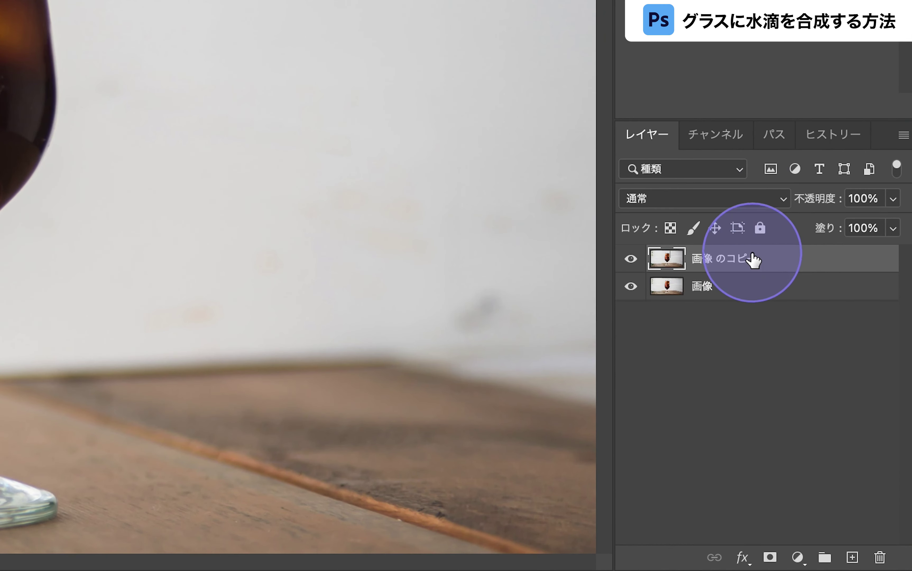
double_click(747, 264)
text(まりぬき)
key(space)
key(Return)
key(Return)
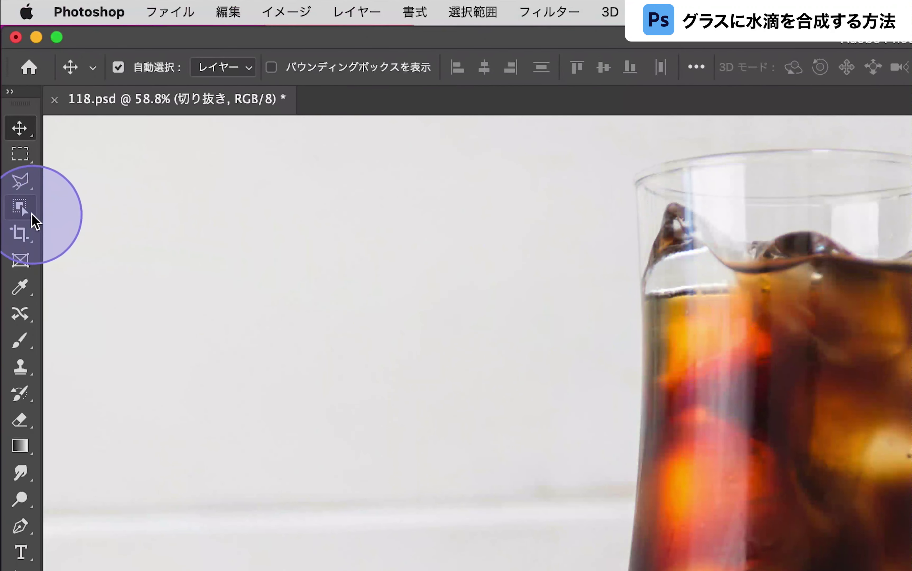
Select the glass with the Object Selection Tool and mask 切り抜き to it
click(31, 214)
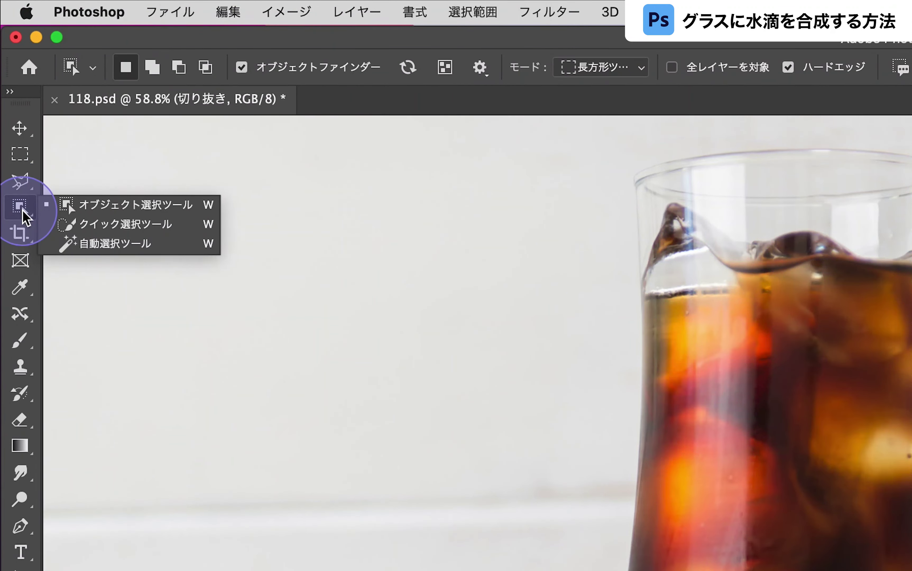
click(165, 213)
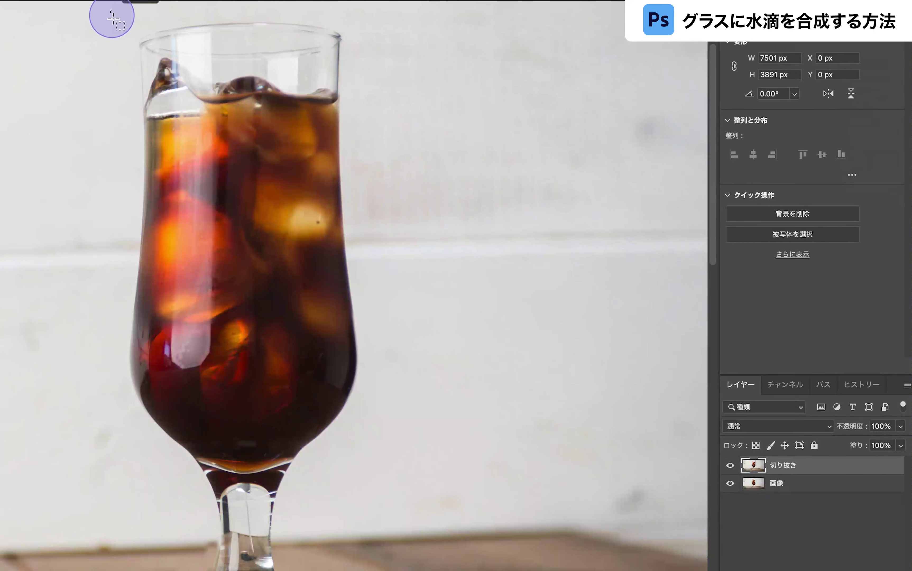
drag(110, 9, 383, 518)
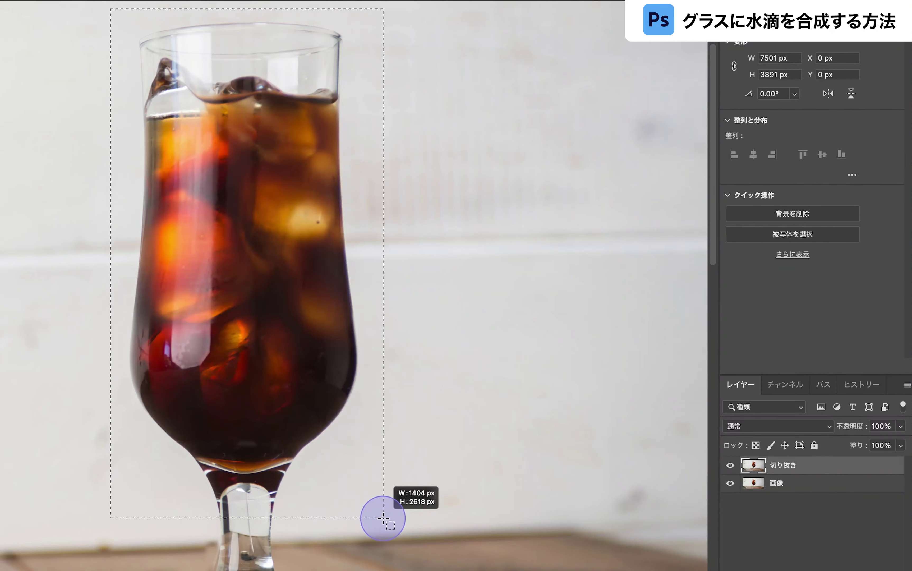
drag(383, 518, 383, 519)
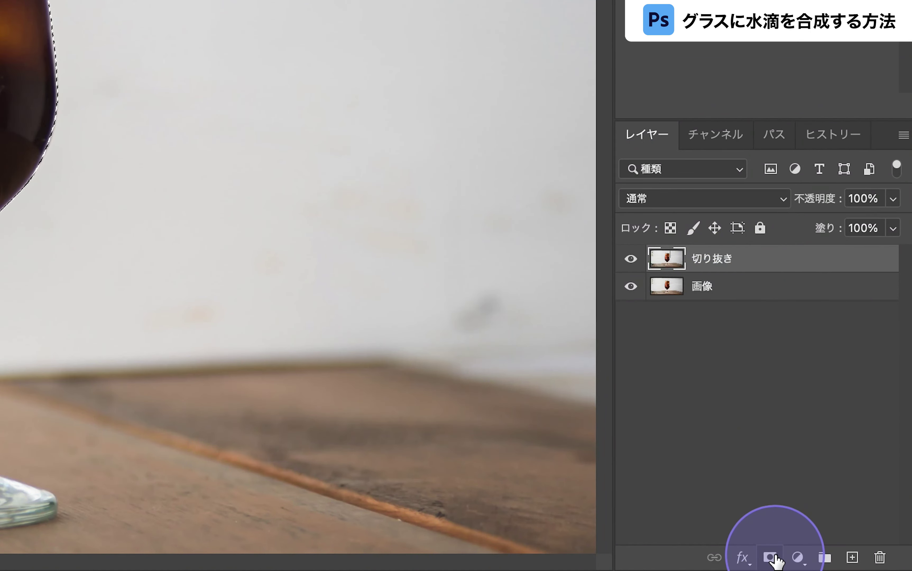
click(770, 557)
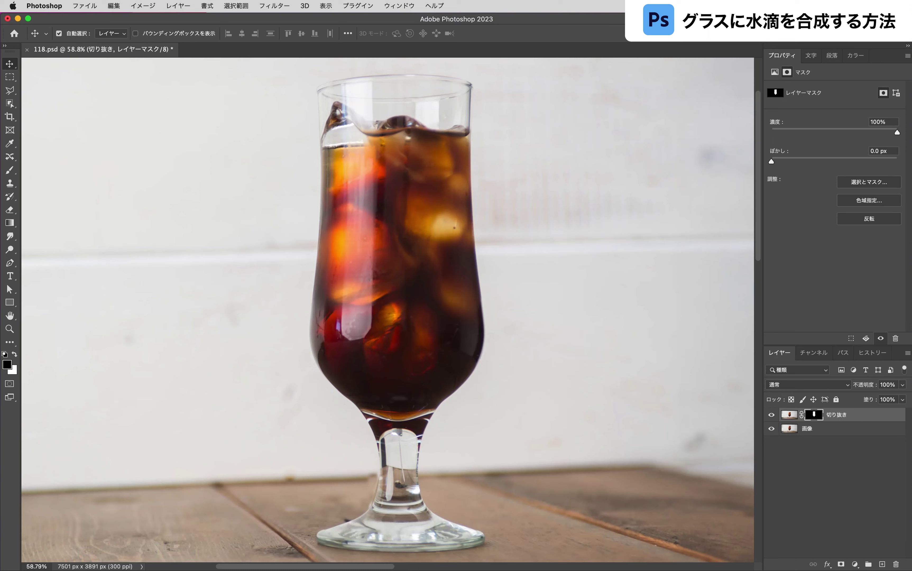
Place the water-droplet image as the 水滴 layer and move it up over the glass
drag(865, 110, 414, 223)
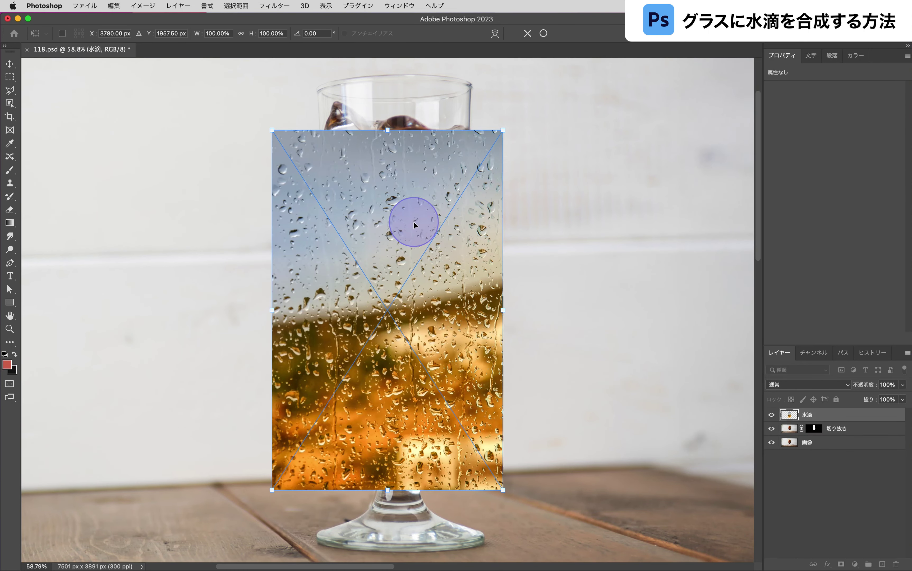
key(Return)
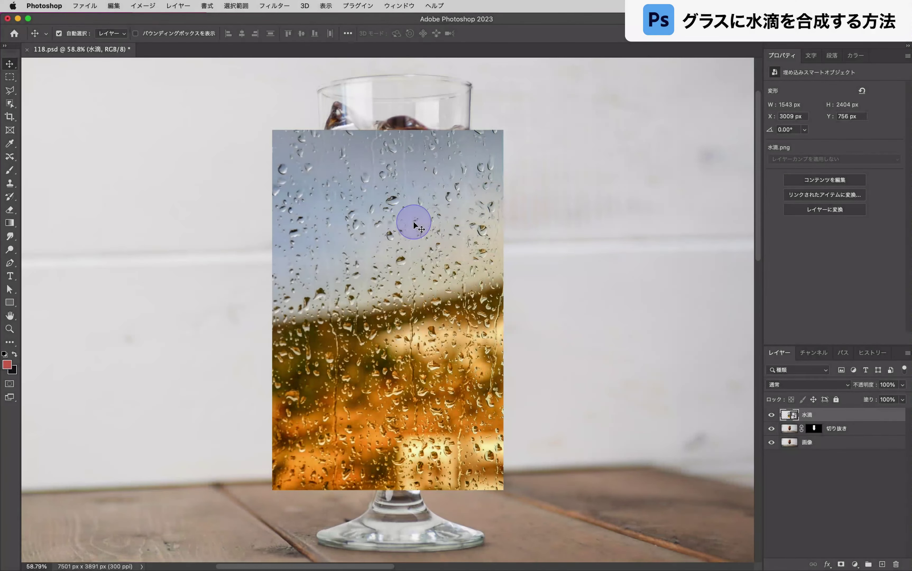
drag(414, 221, 422, 185)
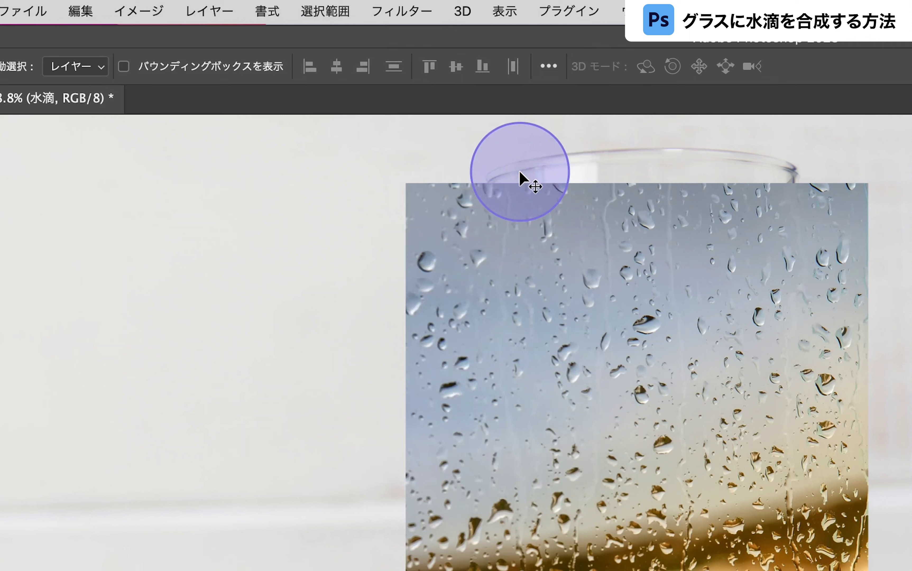
Apply Hue/Saturation with Saturation -100 to the 水滴 droplet layer
key(ctrl+u)
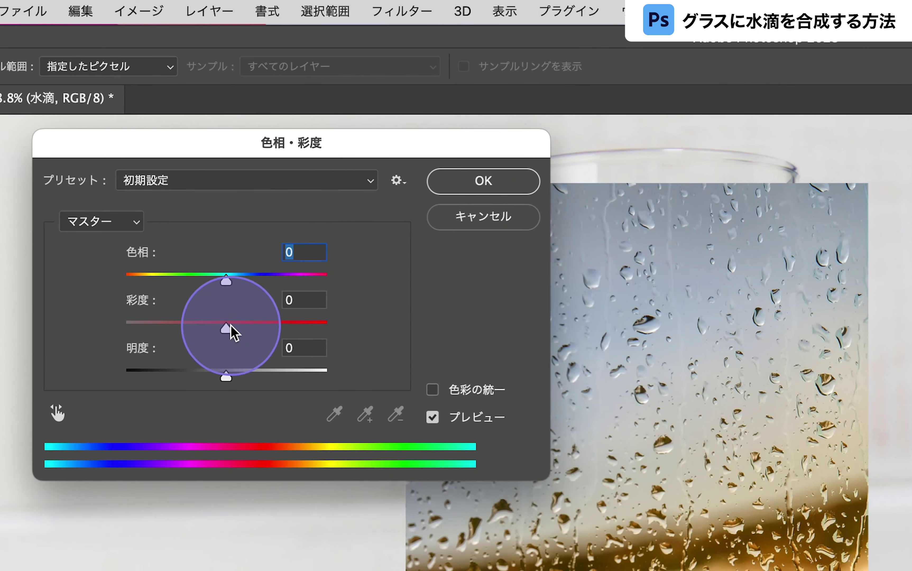
drag(226, 327, 126, 326)
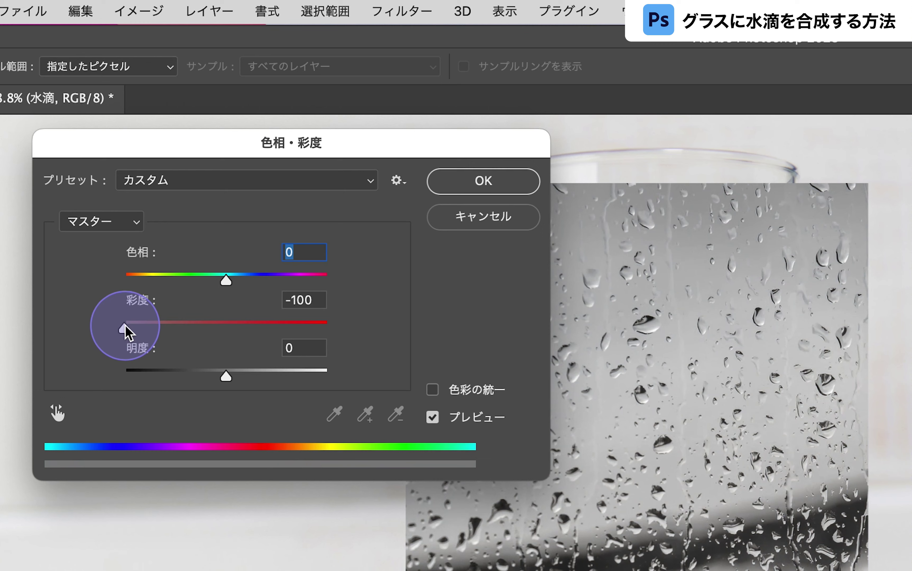
click(508, 185)
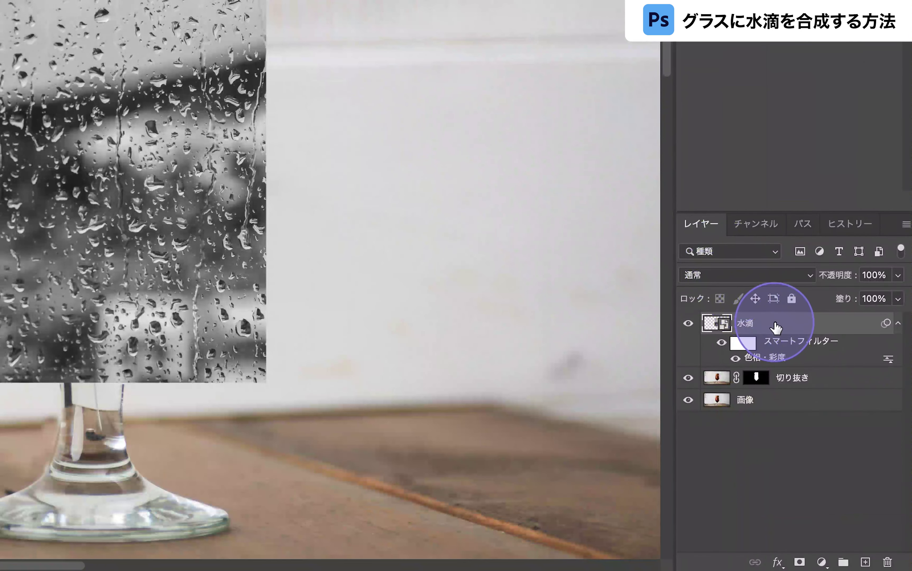
Clip 水滴 to the glass layer below and set its blend mode to ソフトライト
right_click(777, 325)
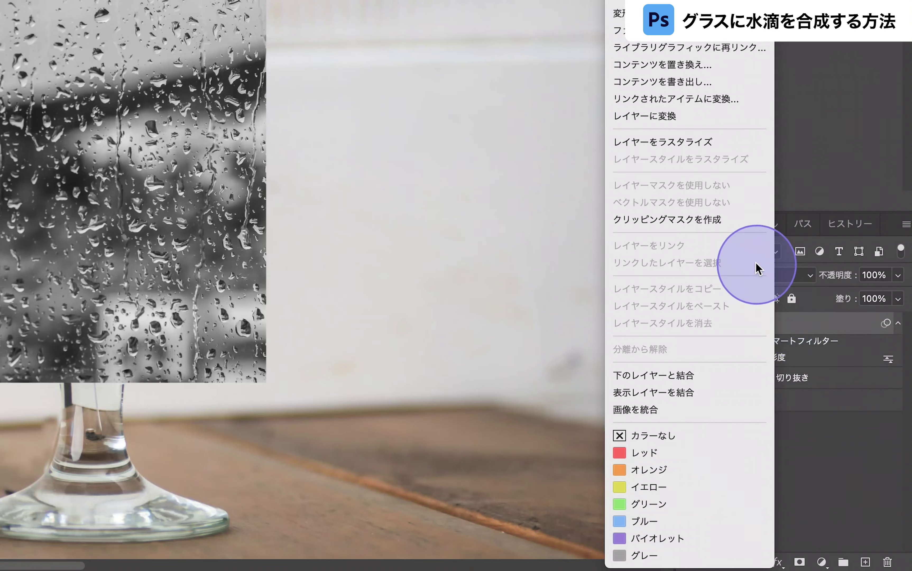
click(725, 229)
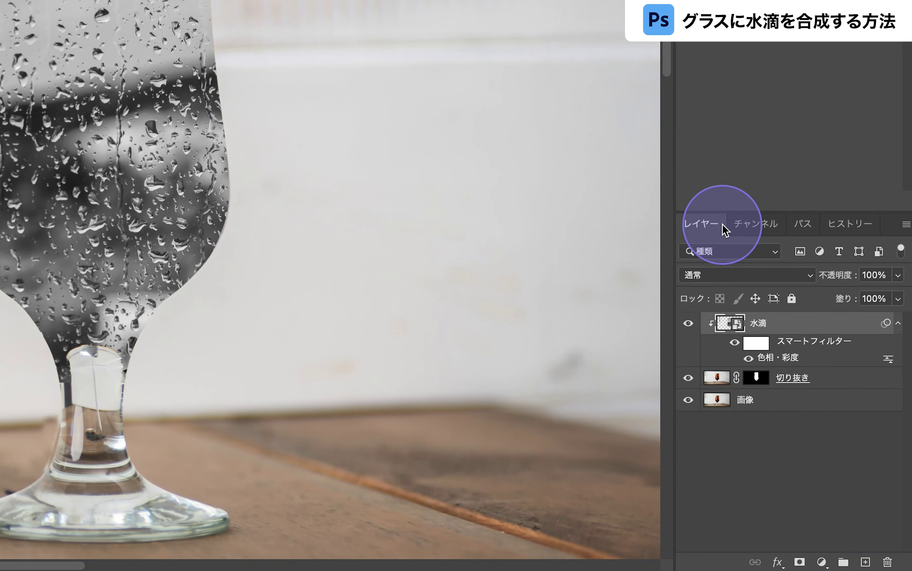
click(733, 275)
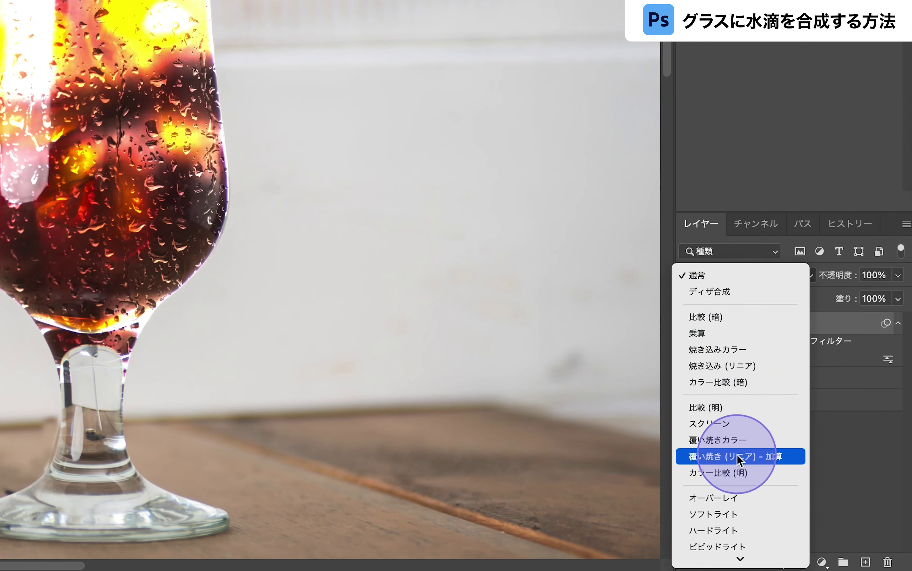
click(747, 514)
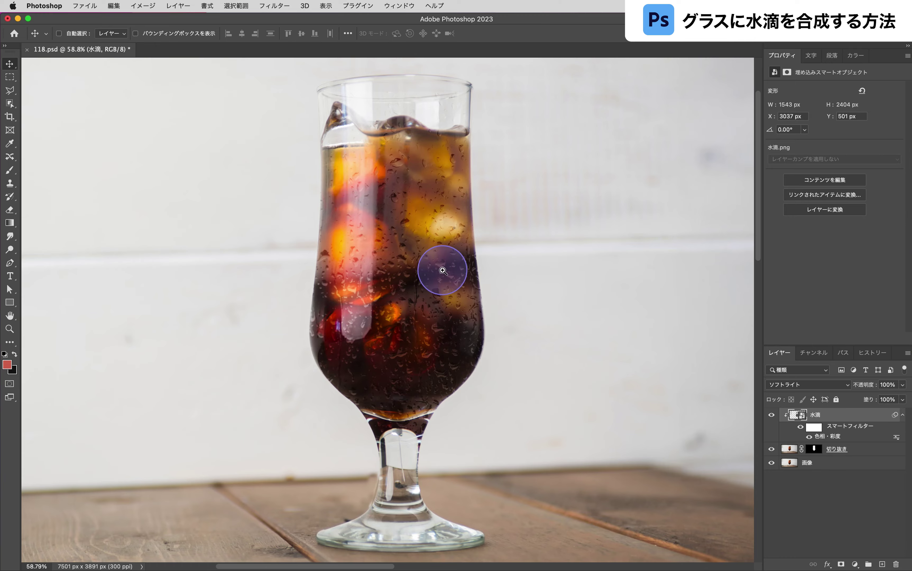
drag(443, 263, 480, 290)
mouse_move(570, 326)
mouse_down()
mouse_move(496, 334)
mouse_move(449, 305)
mouse_up()
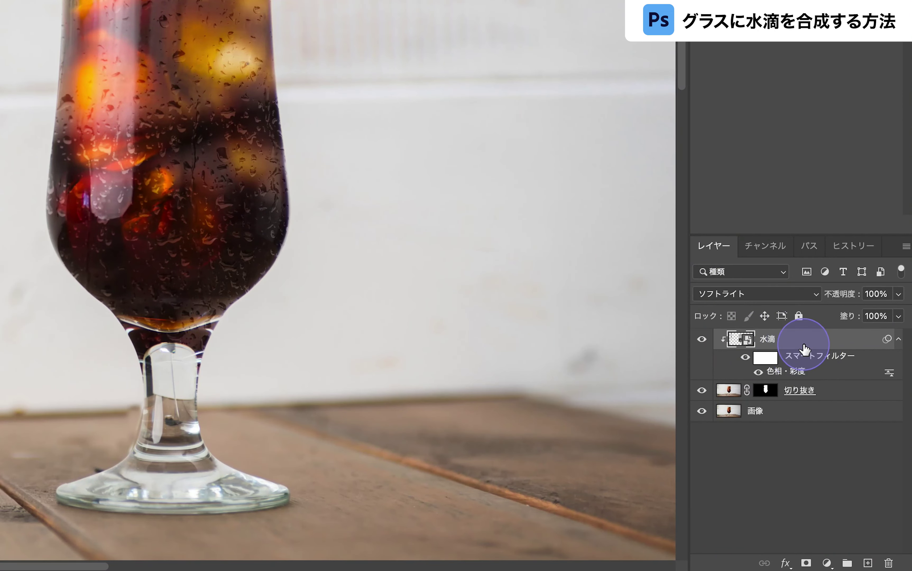
Duplicate 水滴 below itself at 50% opacity, hide the copy, and reselect 水滴
drag(804, 349, 804, 375)
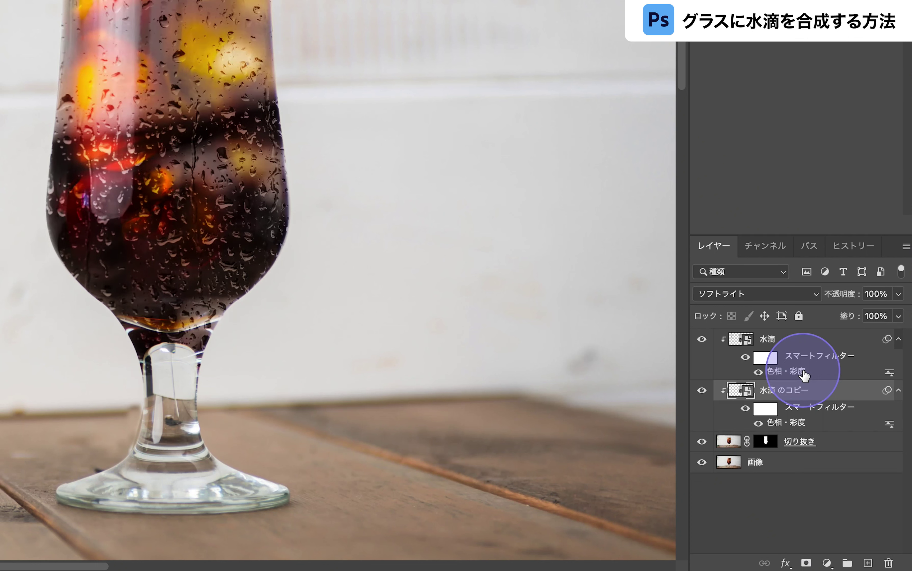
click(867, 293)
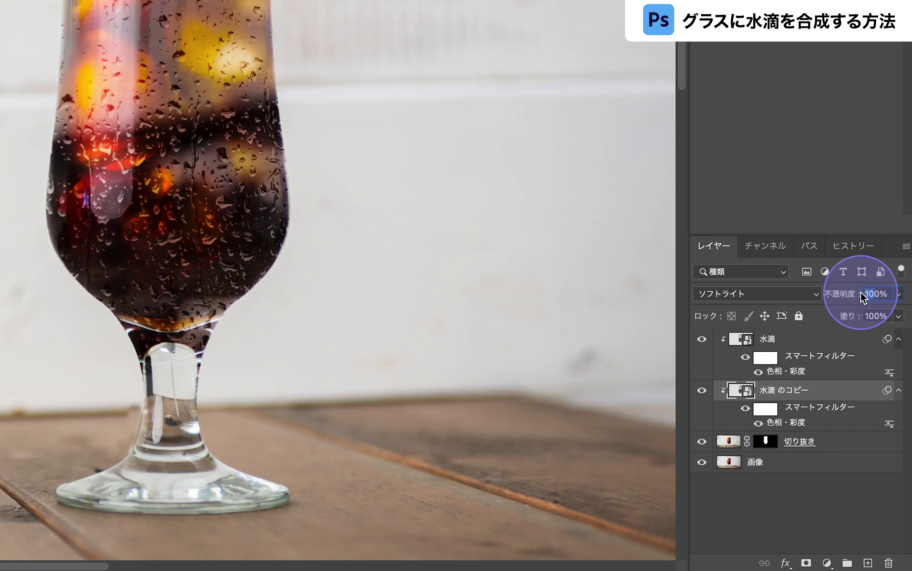
text(5)
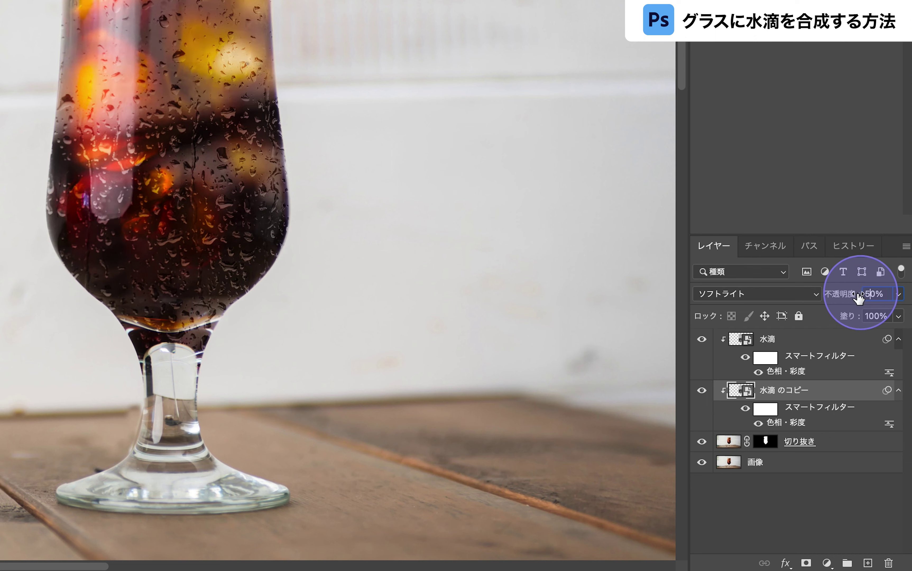
click(702, 390)
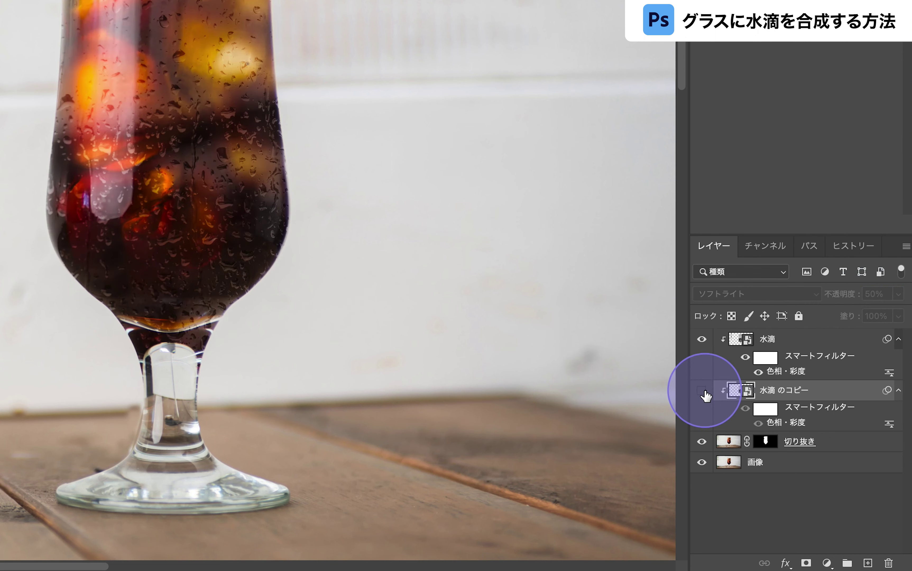
click(774, 342)
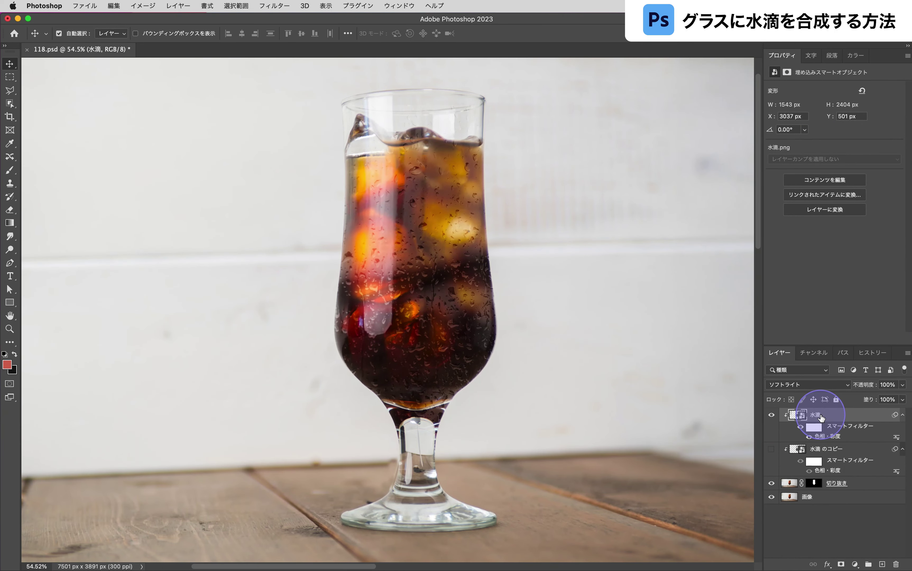
Add a layer mask to 水滴 and paint out the droplets along the glass rim with a smaller brush
click(840, 564)
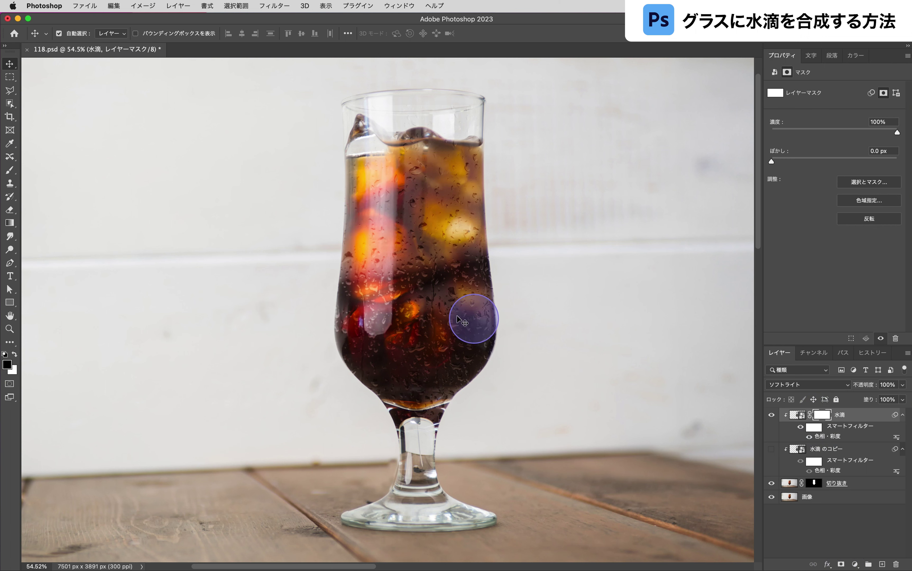
click(10, 171)
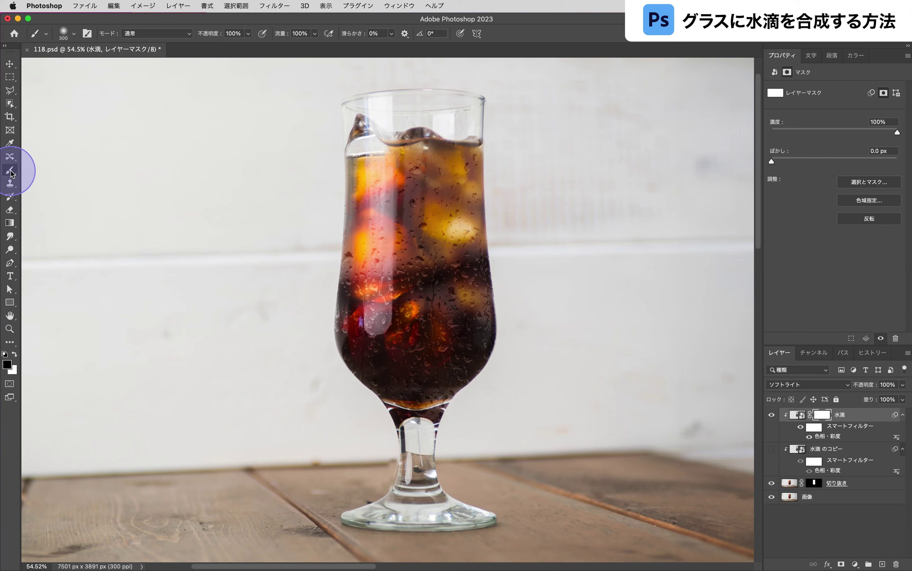
drag(431, 92, 487, 150)
key(bracketleft)
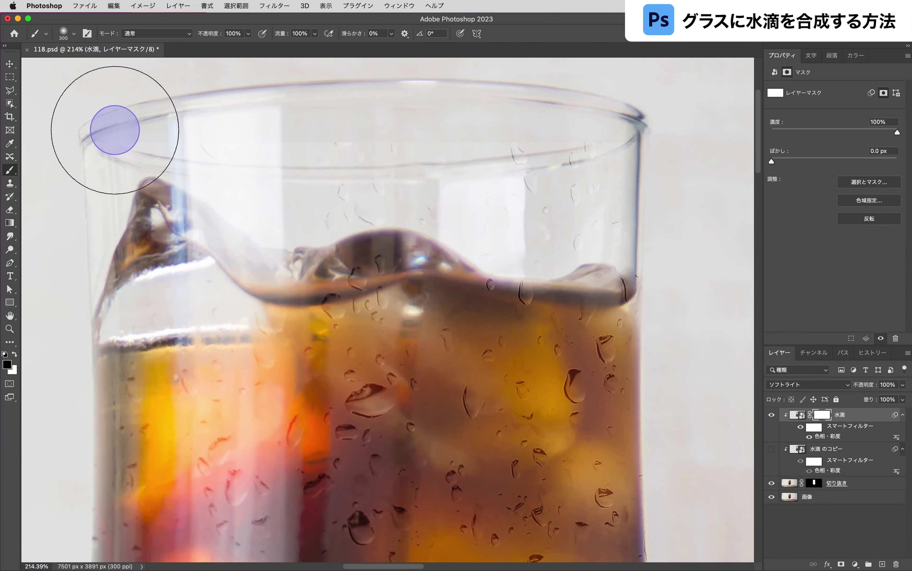
key(bracketleft)
key(bracketleft)
key(bracketleft)
key(bracketleft)
mouse_move(93, 130)
mouse_down()
mouse_move(267, 152)
mouse_move(515, 145)
mouse_move(636, 127)
mouse_up()
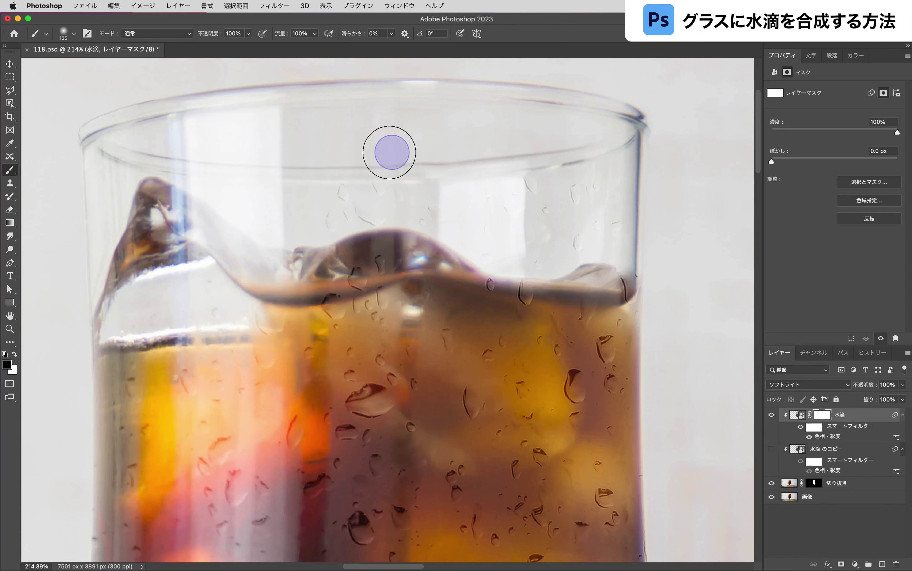
mouse_move(651, 205)
mouse_down()
mouse_move(504, 231)
mouse_move(327, 226)
mouse_up()
mouse_move(437, 242)
mouse_down()
mouse_move(464, 272)
mouse_move(465, 251)
mouse_up()
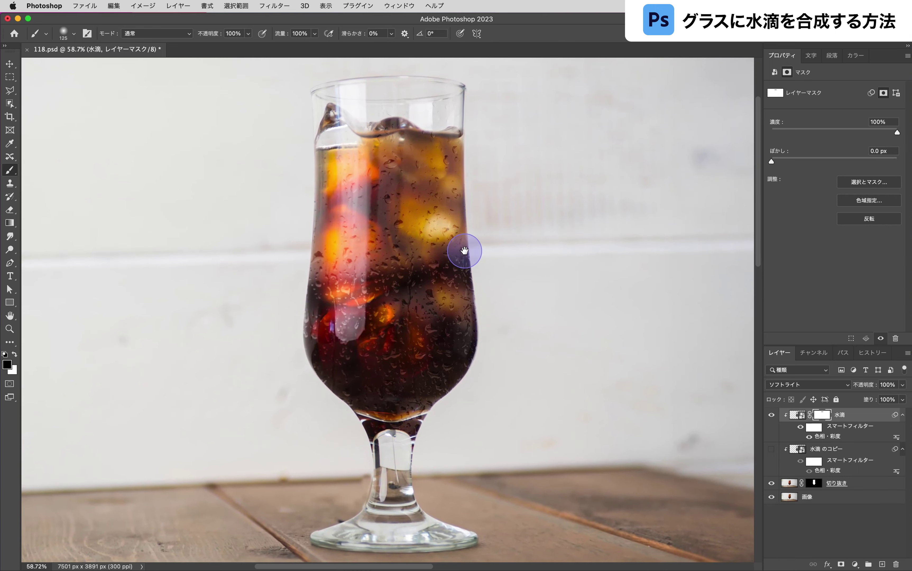
click(844, 519)
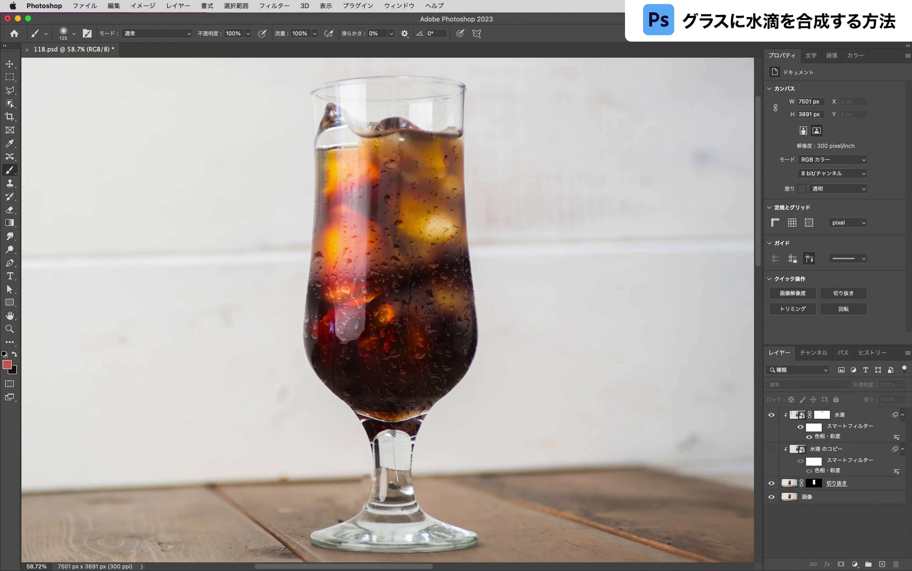